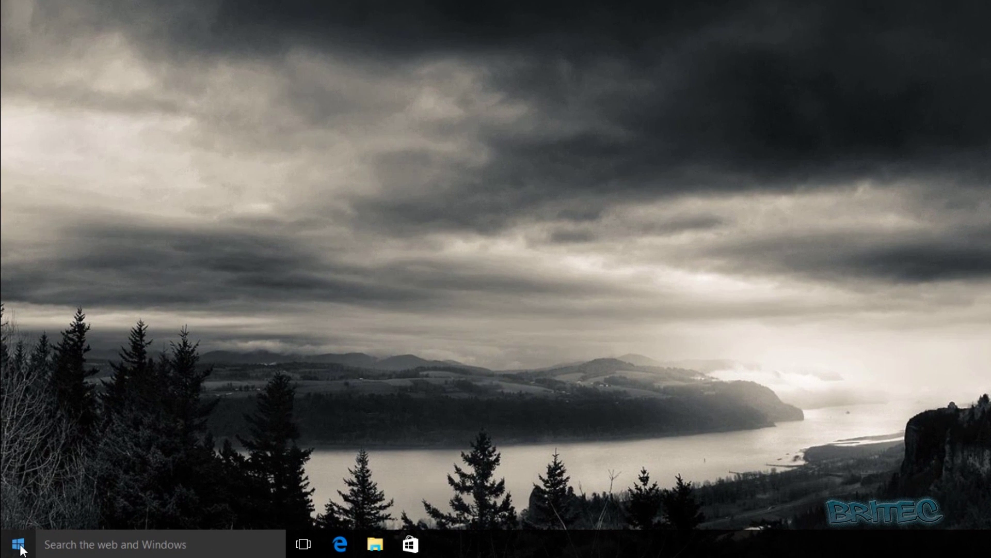
Step: Search the Start menu for 'file history' and open its Control Panel entry
{"action": "left_click", "coordinate": [19, 545]}
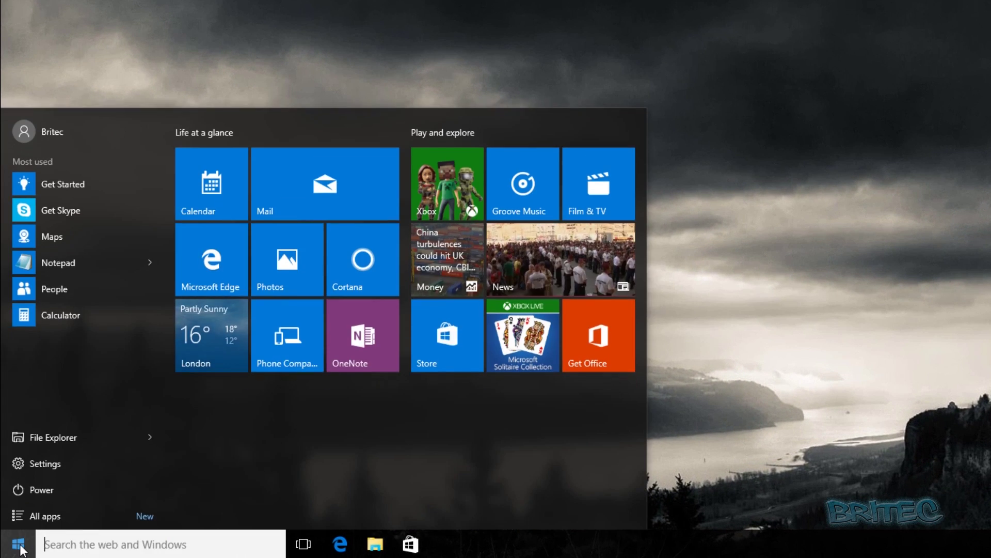
{"action": "left_click", "coordinate": [74, 542]}
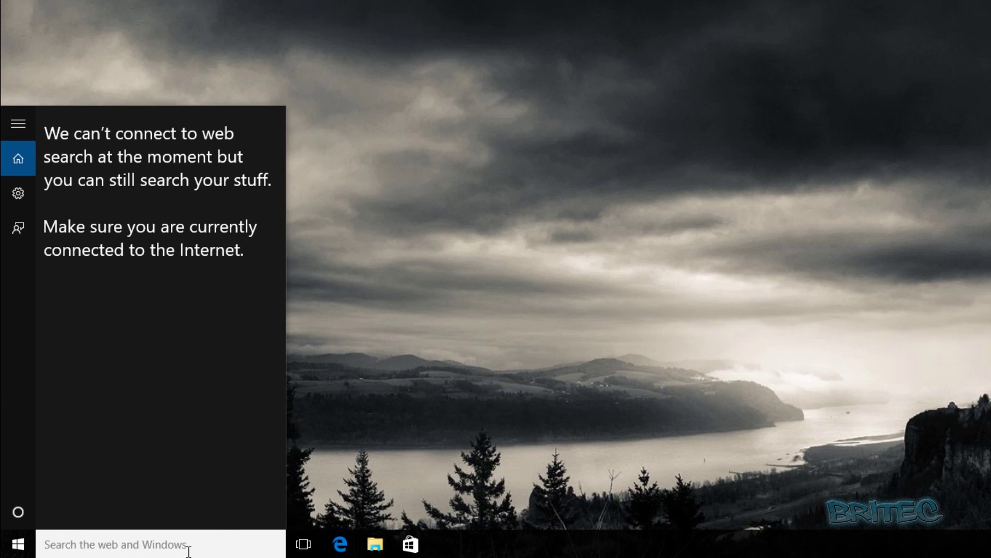
{"action": "type", "text": "file "}
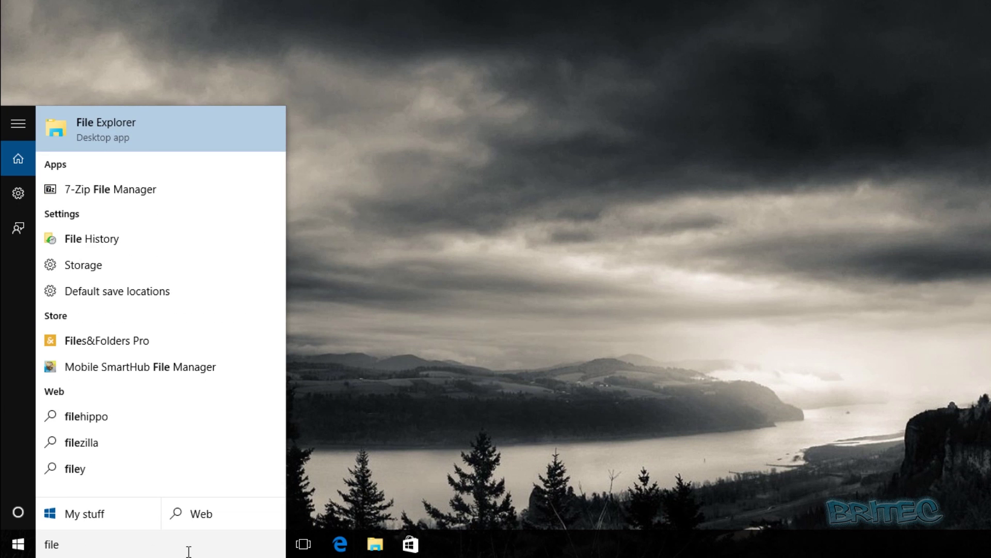
{"action": "type", "text": "h"}
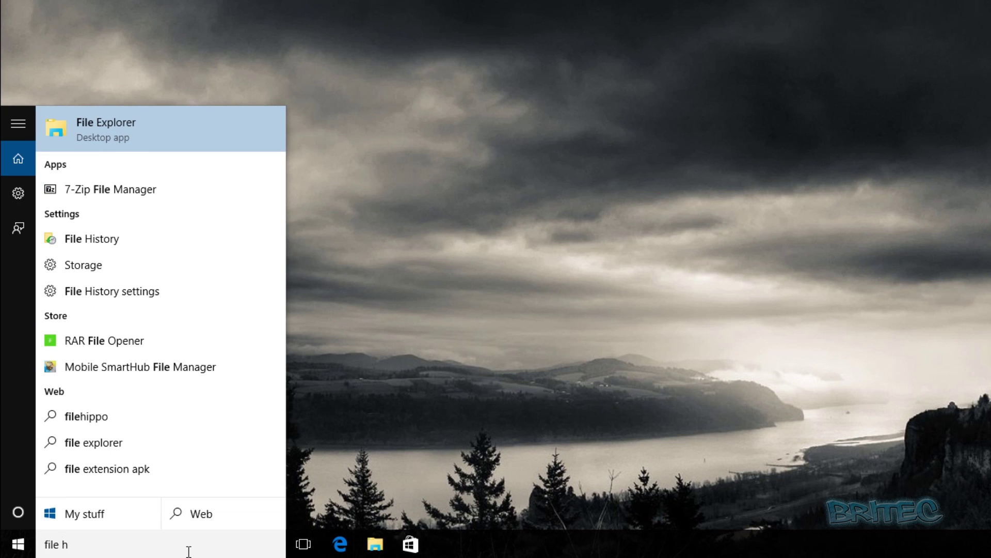
{"action": "type", "text": "istory"}
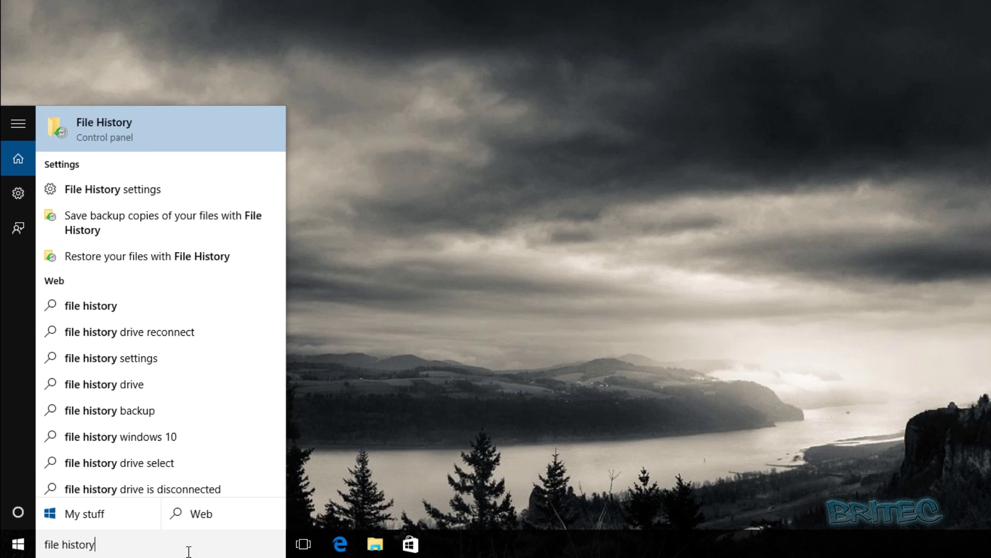
{"action": "left_click", "coordinate": [111, 126]}
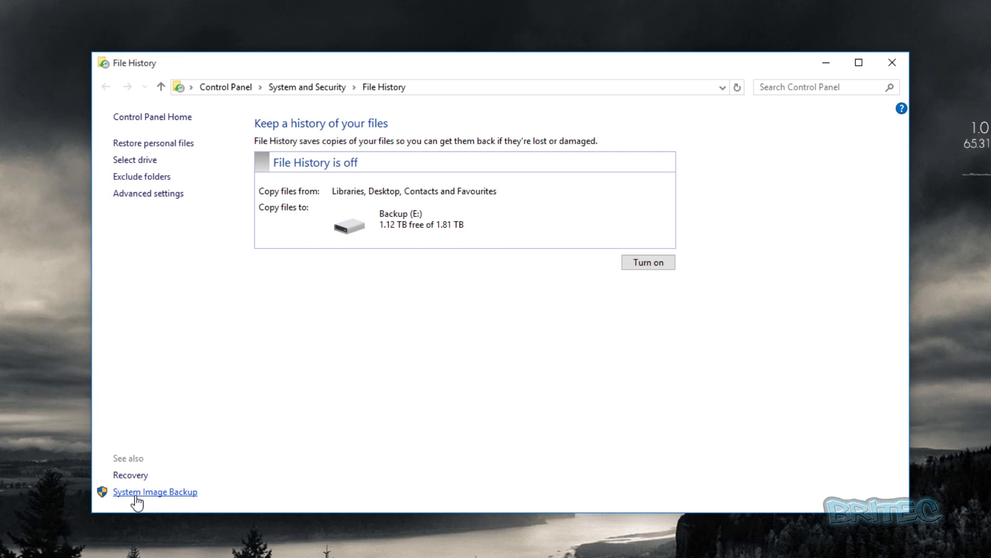
Step: Go to the System Image Backup page, reposition the window, and start creating a system image
{"action": "left_click", "coordinate": [180, 495]}
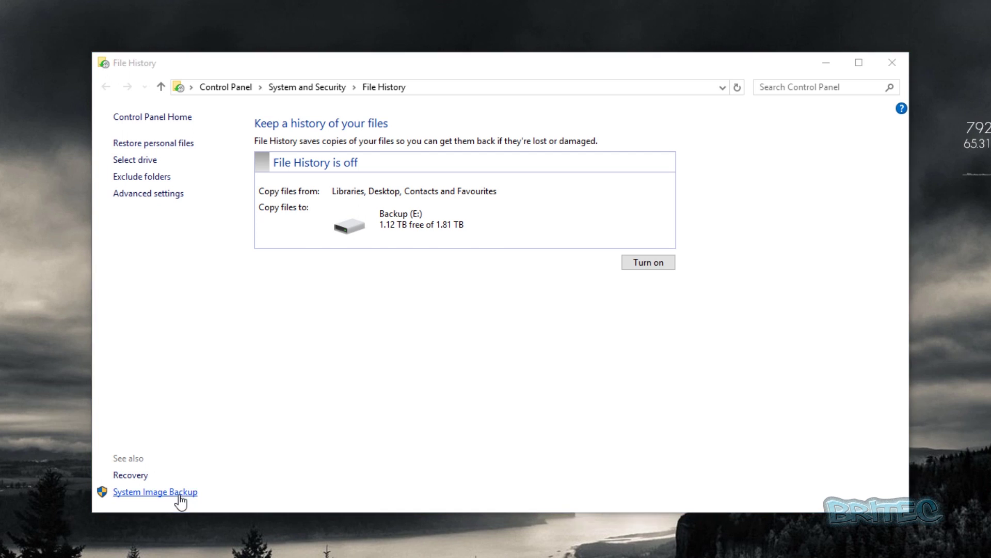
{"action": "left_click_drag", "start_coordinate": [468, 86], "coordinate": [450, 69]}
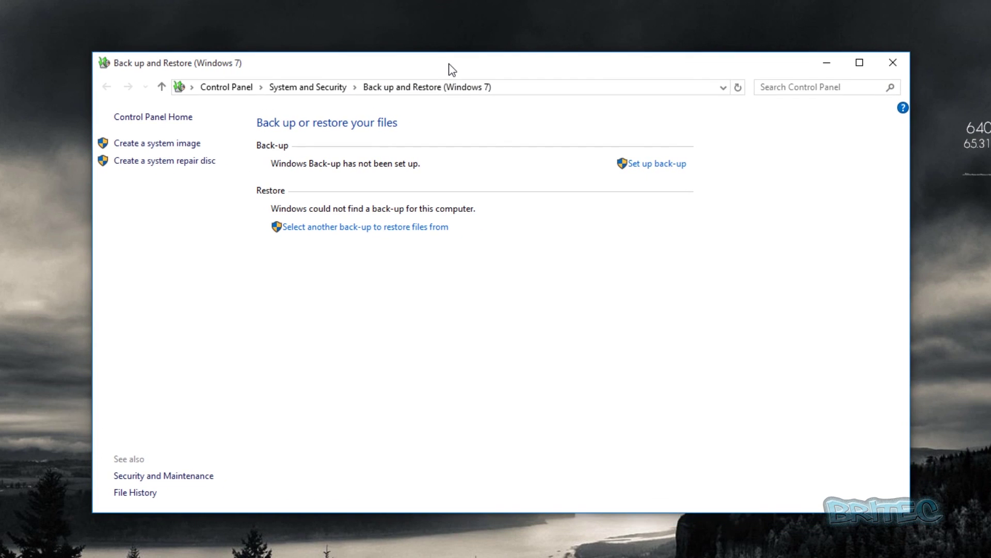
{"action": "left_click", "coordinate": [173, 148]}
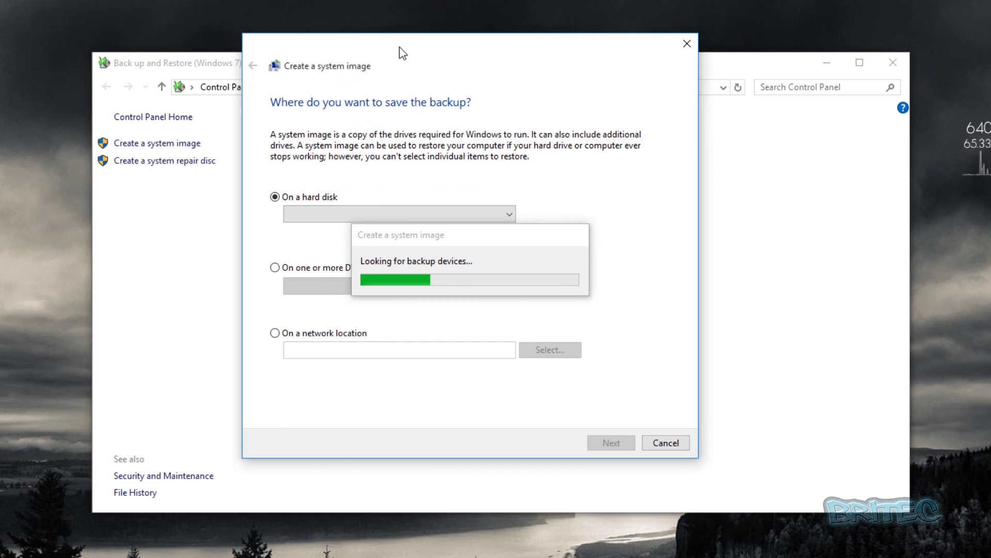
Step: Choose the hard disk Local Disk (E:) as the system image destination, passing over DVD and network options
{"action": "left_click_drag", "start_coordinate": [398, 55], "coordinate": [399, 70]}
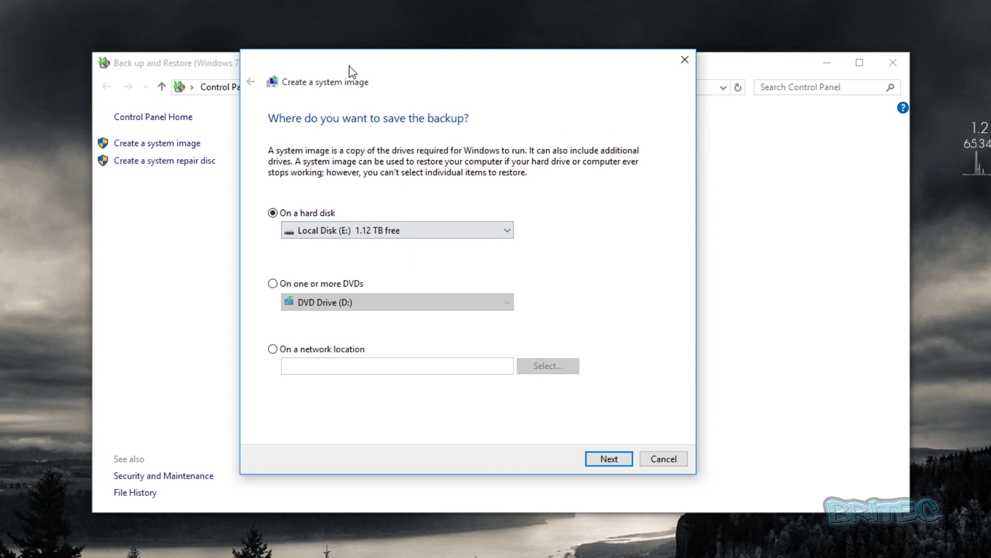
{"action": "left_click_drag", "start_coordinate": [348, 65], "coordinate": [363, 64]}
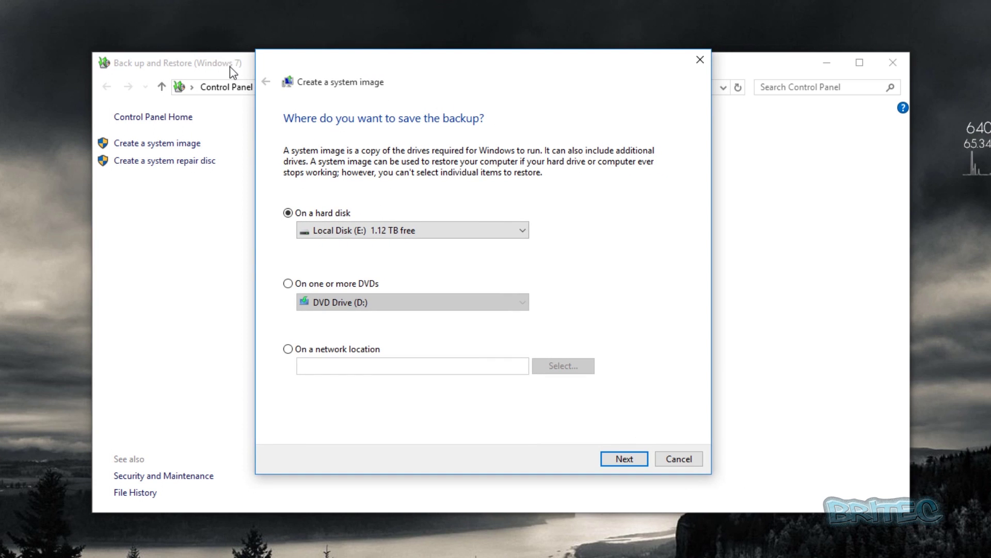
{"action": "left_click_drag", "start_coordinate": [406, 69], "coordinate": [406, 80]}
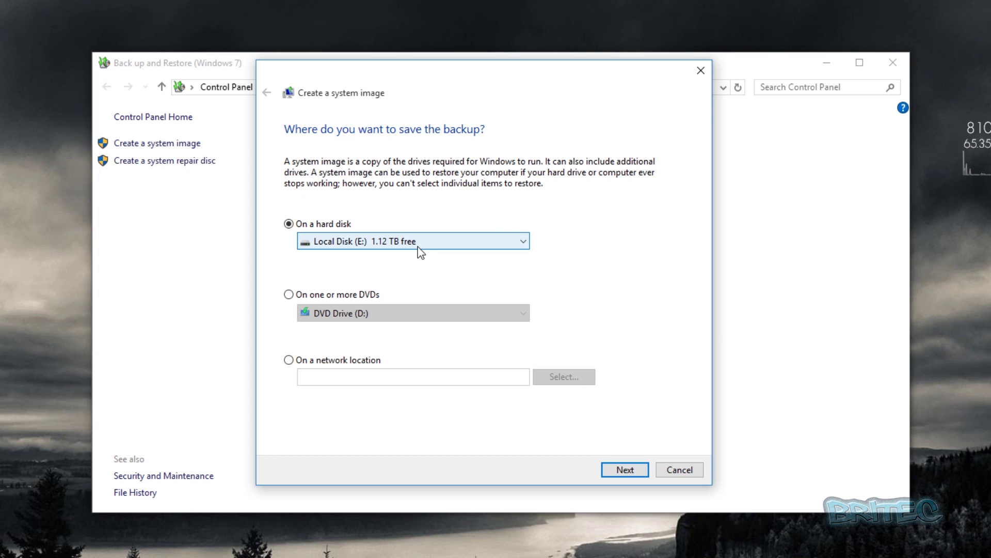
{"action": "left_click", "coordinate": [498, 242]}
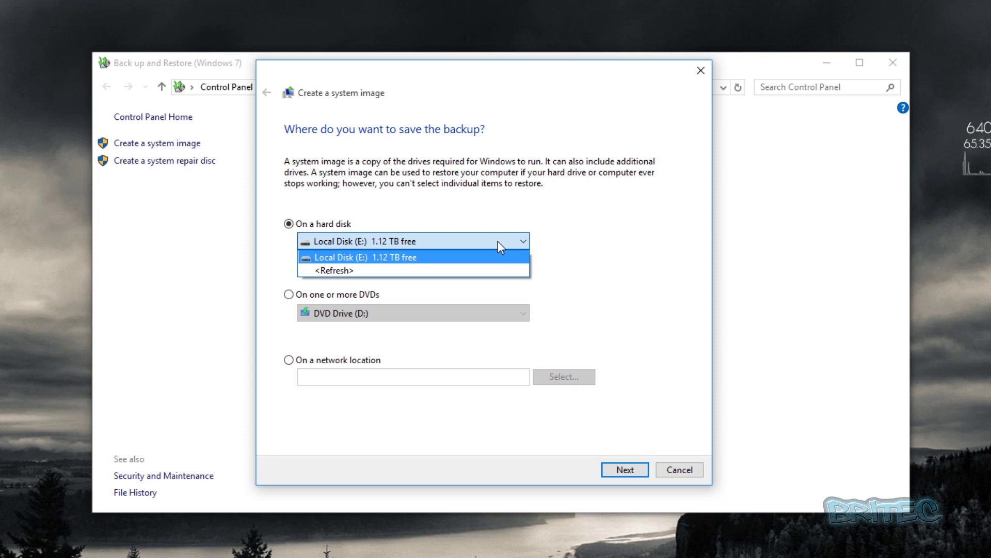
{"action": "left_click", "coordinate": [498, 241]}
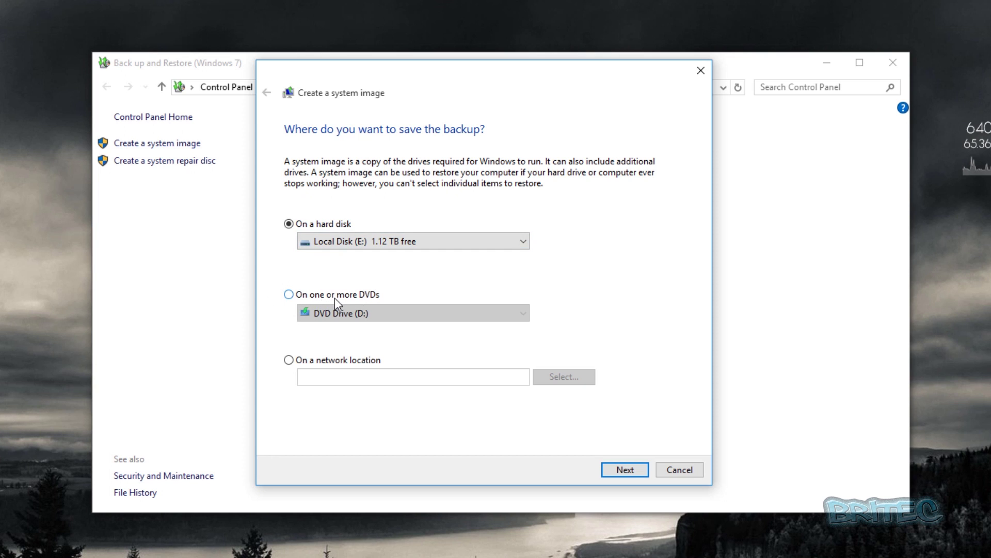
{"action": "left_click", "coordinate": [289, 296]}
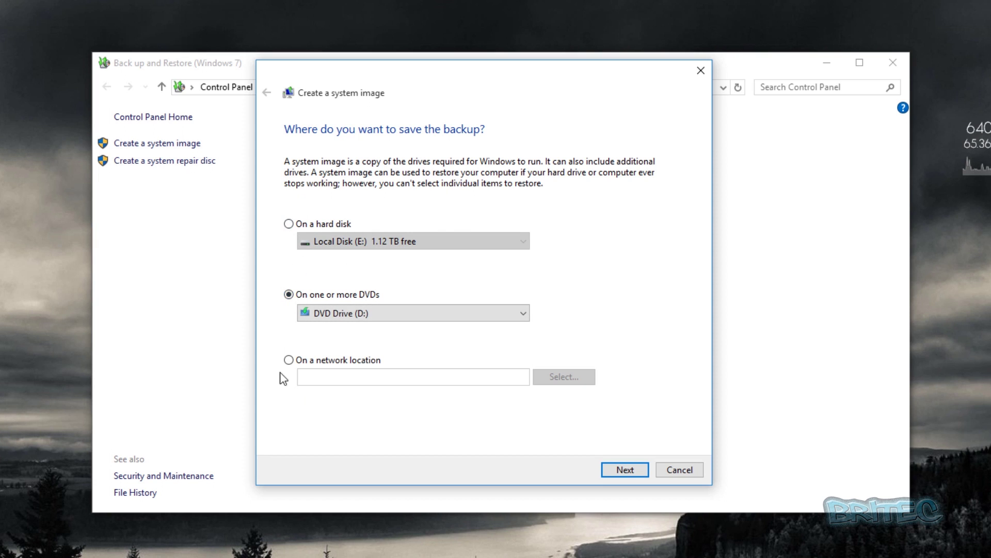
{"action": "left_click", "coordinate": [289, 360]}
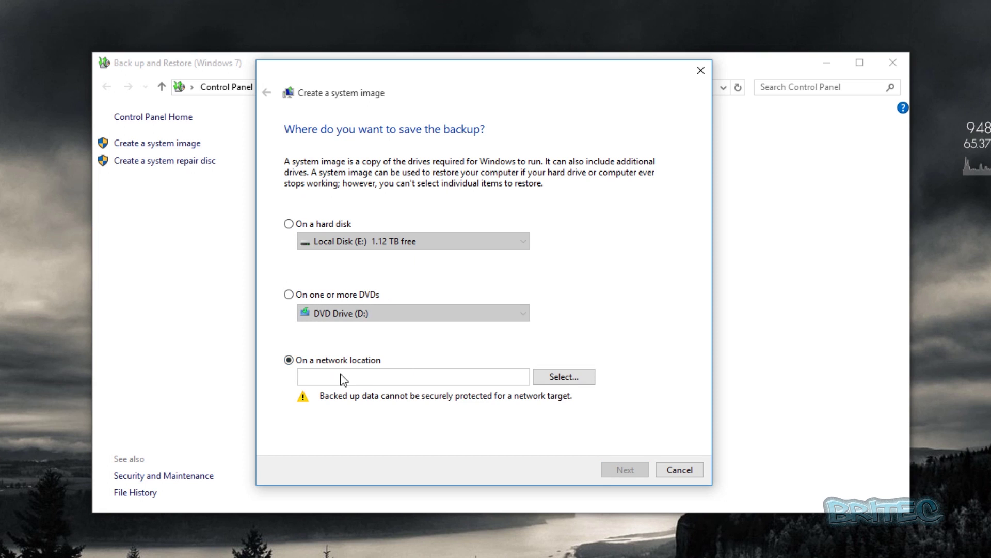
{"action": "left_click", "coordinate": [291, 225]}
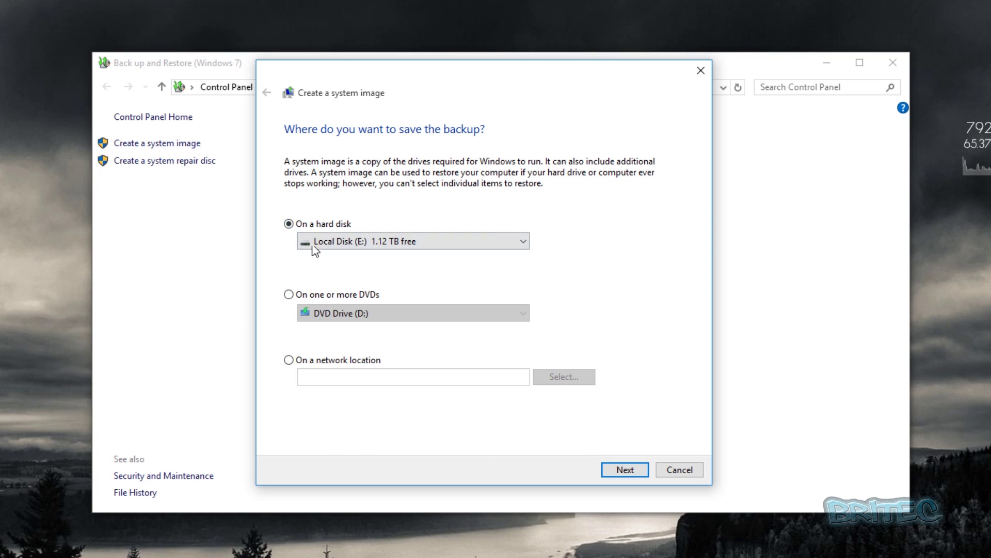
{"action": "left_click", "coordinate": [626, 471]}
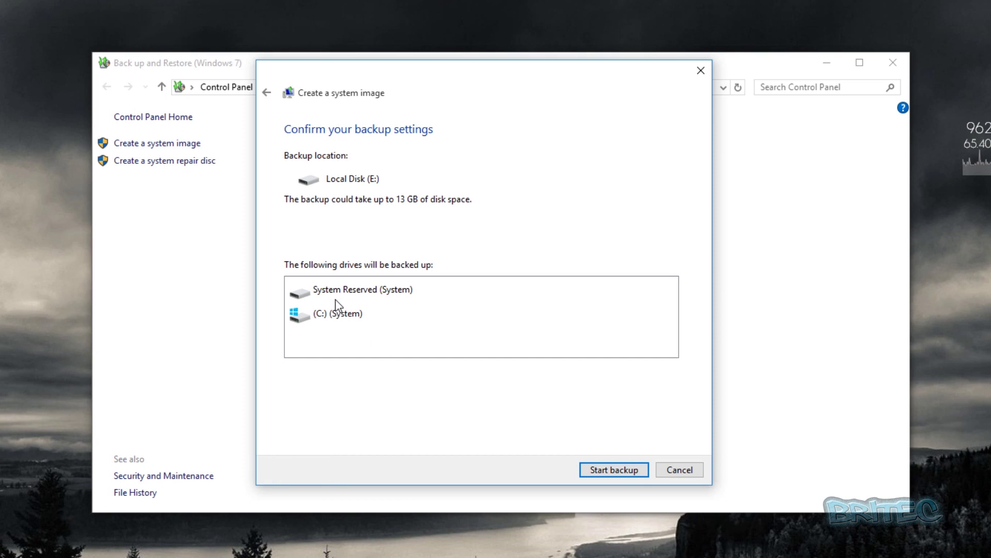
Step: Start the backup of System Reserved and C: to Local Disk (E:)
{"action": "left_click", "coordinate": [610, 472]}
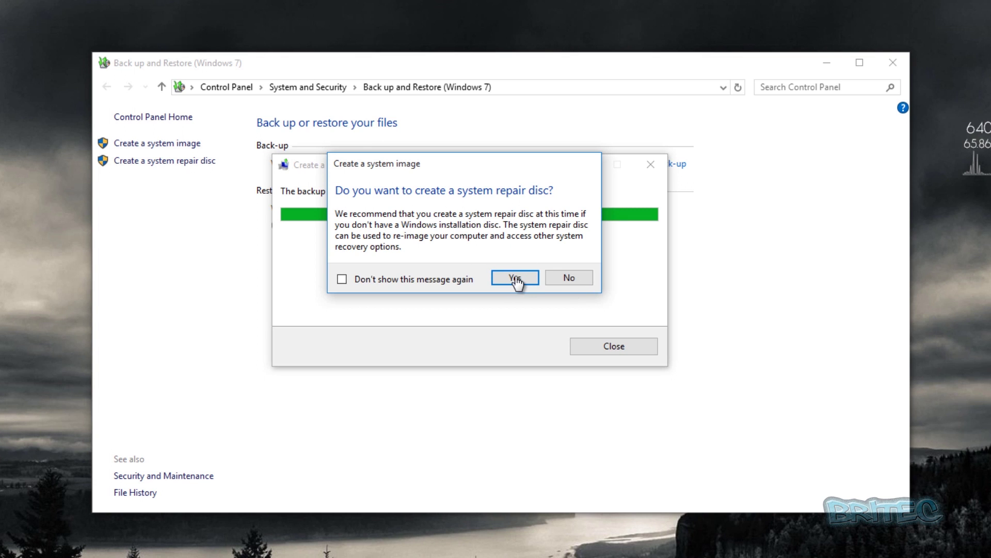
Step: Decline creating a system repair disc and close the completed backup window
{"action": "left_click", "coordinate": [568, 278]}
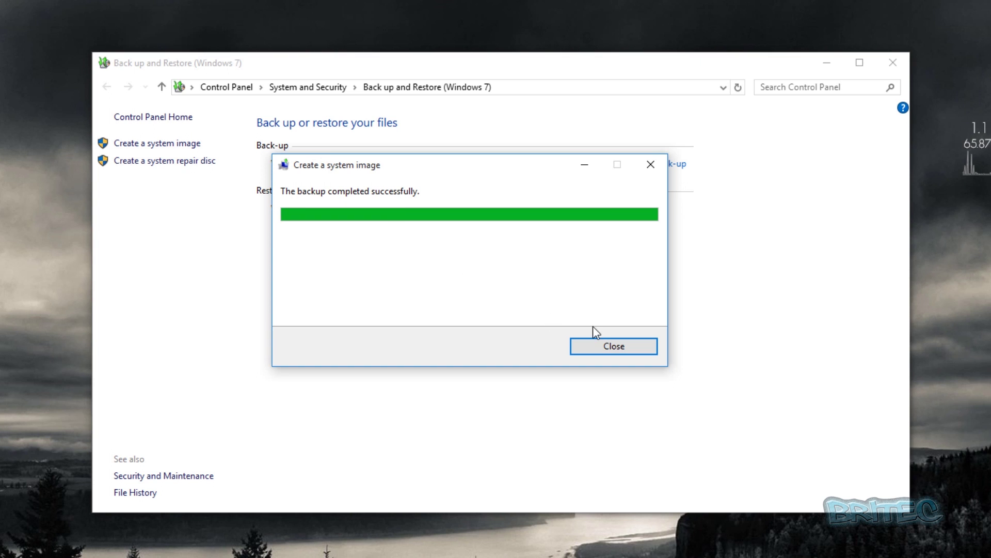
{"action": "left_click", "coordinate": [627, 349]}
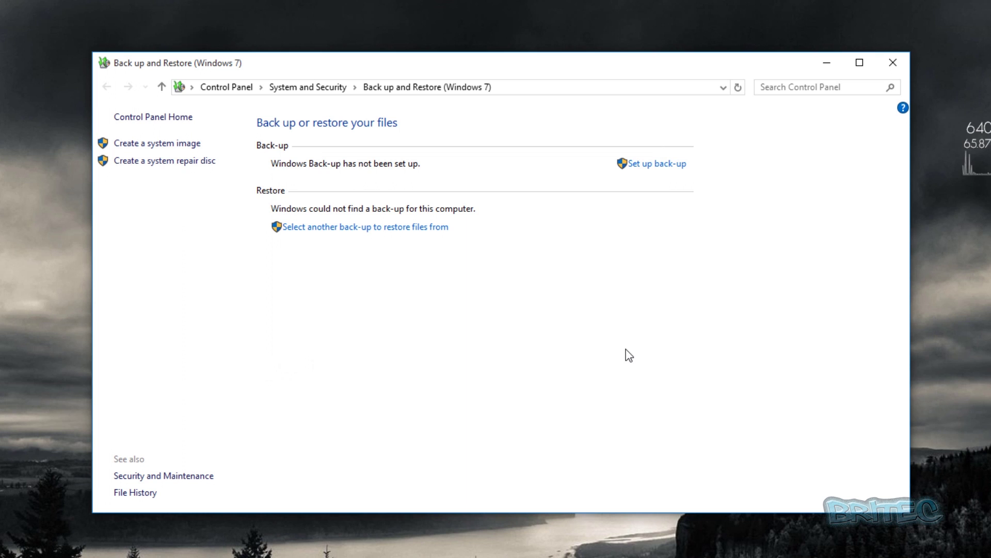
Step: Close Back up and Restore and bring up the WindowsImageBackup folder window on Local Disk (E:)
{"action": "left_click", "coordinate": [894, 65]}
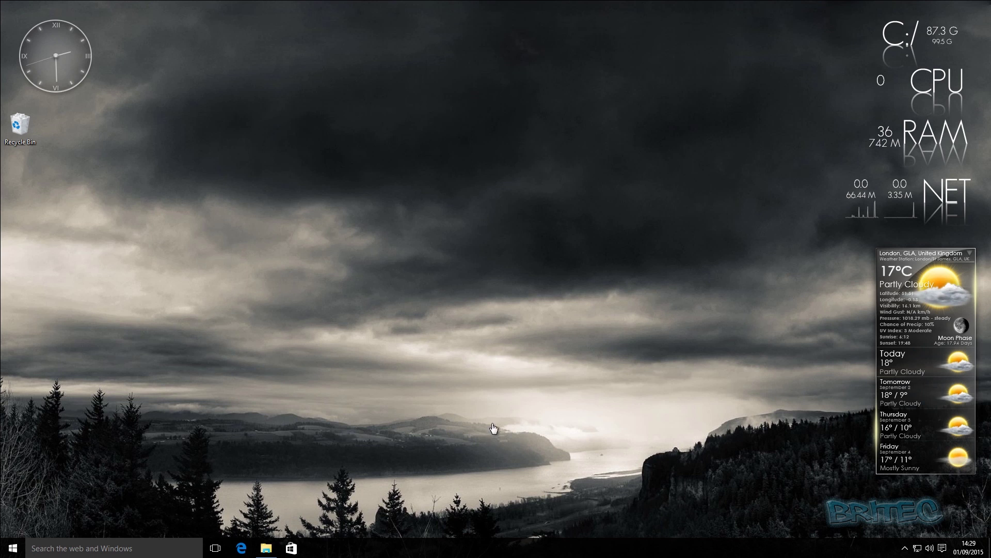
{"action": "mouse_move", "coordinate": [265, 548]}
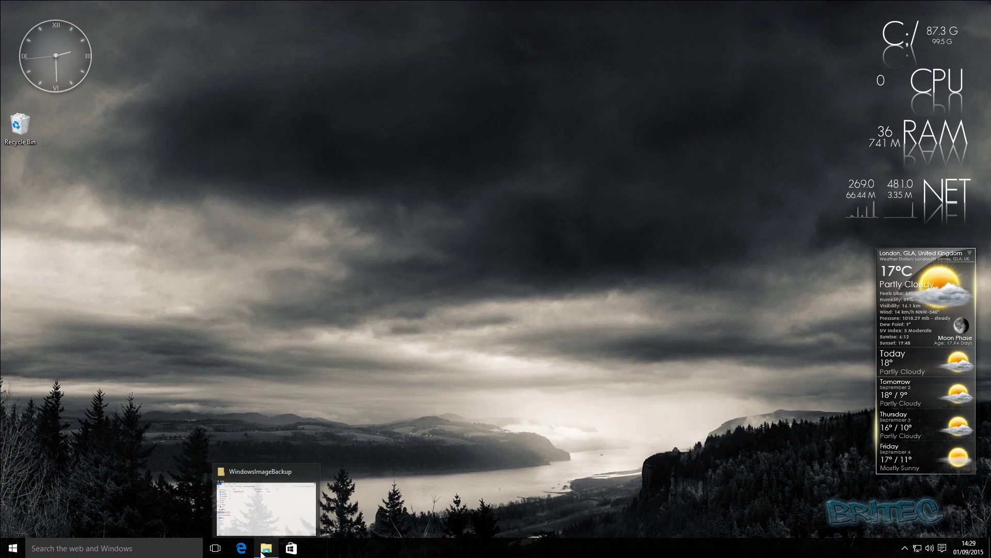
{"action": "left_click", "coordinate": [266, 507]}
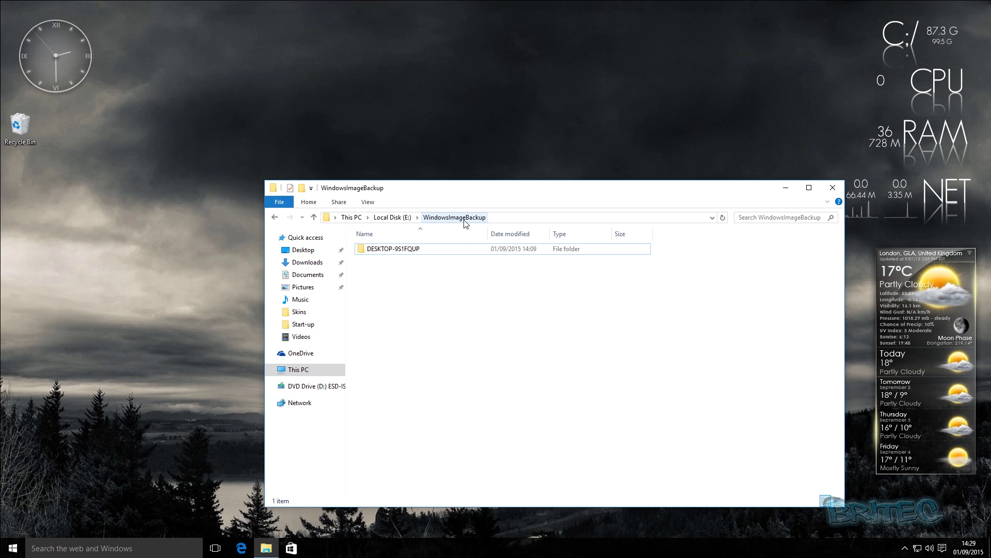
{"action": "double_click", "coordinate": [392, 249]}
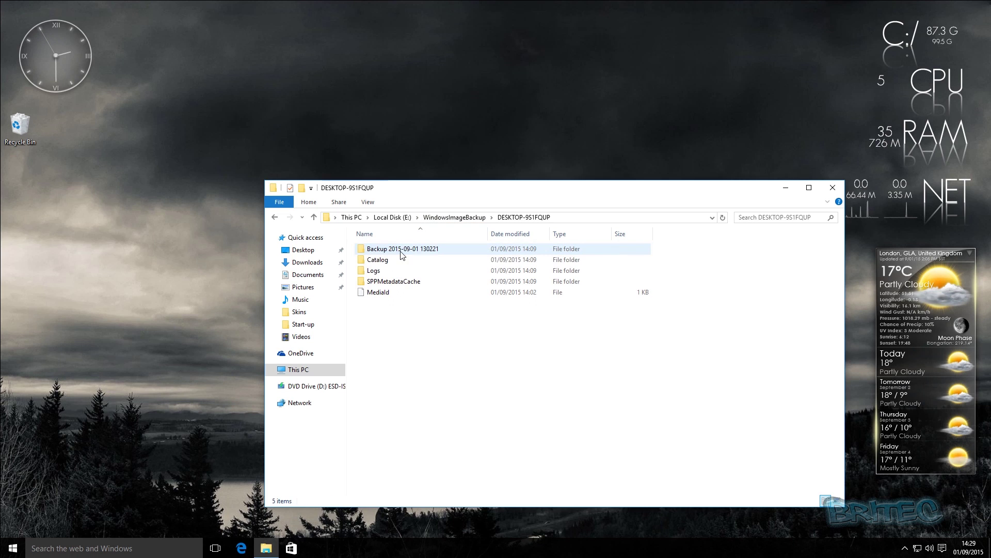
{"action": "left_click", "coordinate": [388, 251]}
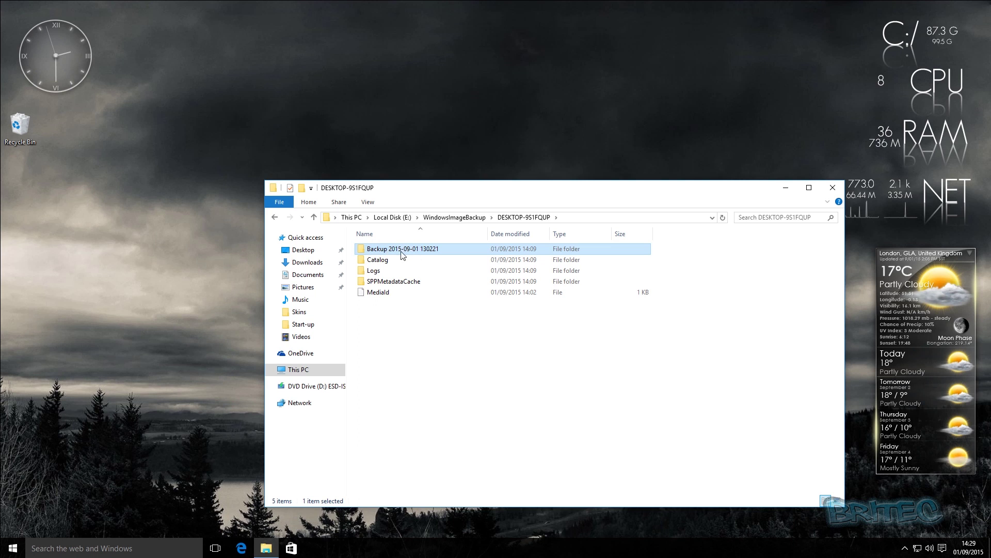
{"action": "double_click", "coordinate": [403, 251]}
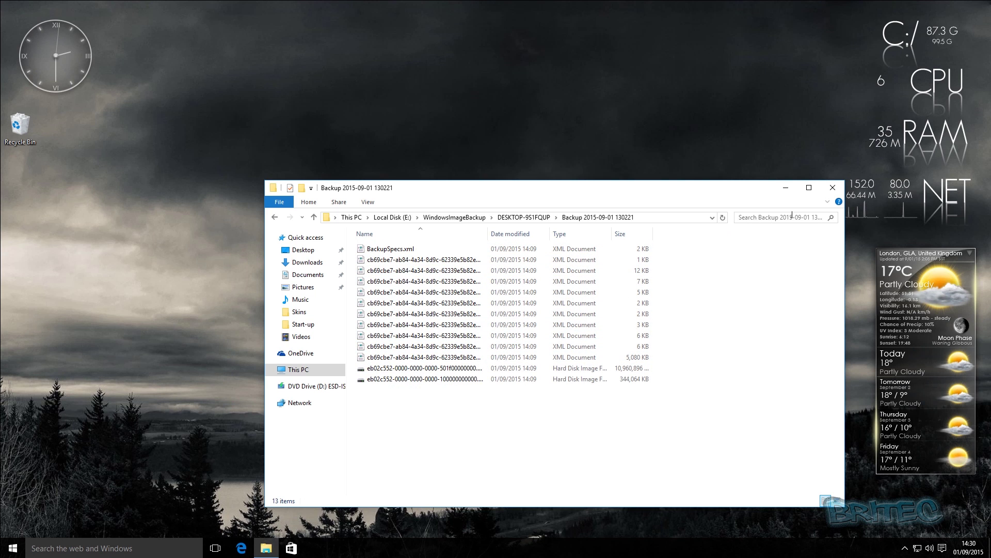
{"action": "left_click", "coordinate": [833, 189]}
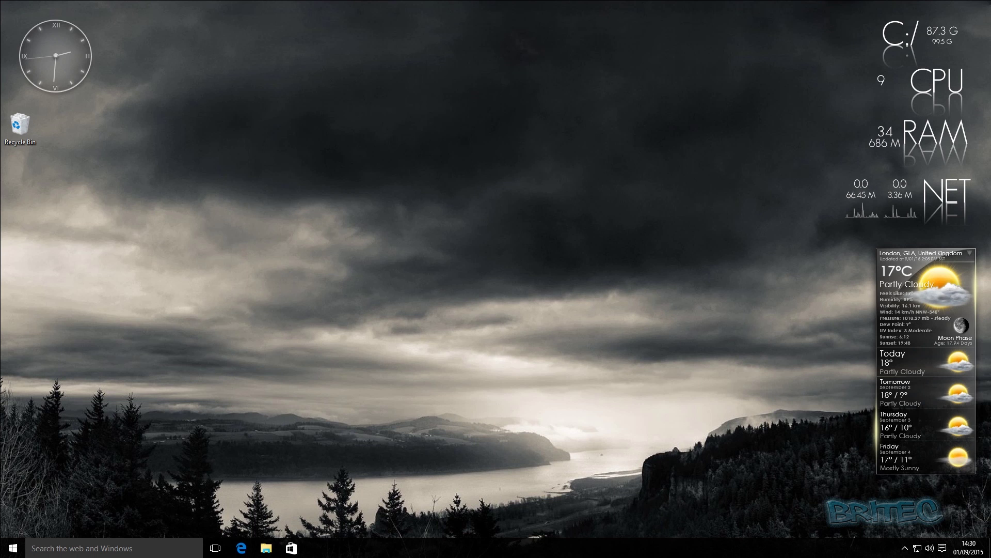
{"action": "left_click", "coordinate": [13, 547]}
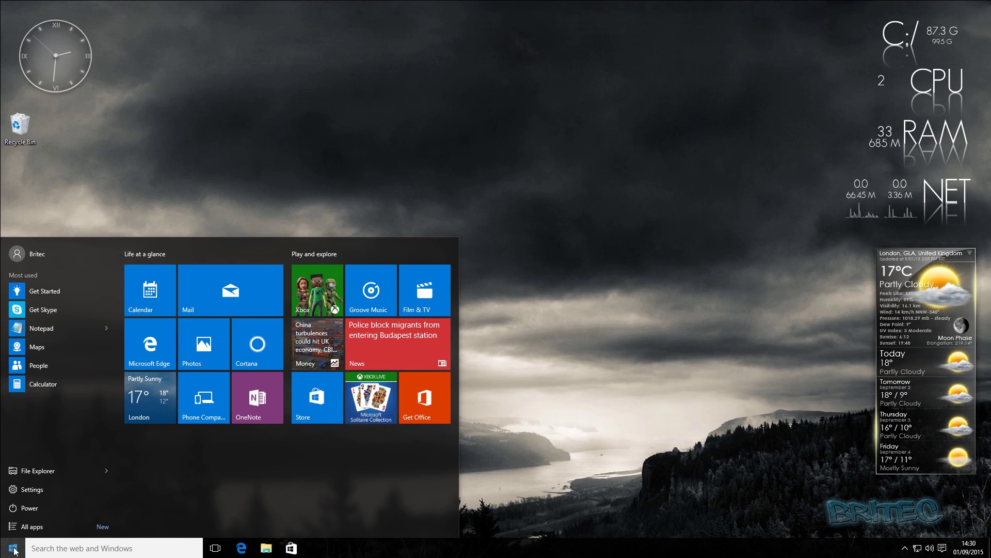
Step: Restart the computer from the Start menu's Power options
{"action": "left_click", "coordinate": [27, 508]}
{"action": "left_click", "coordinate": [55, 488]}
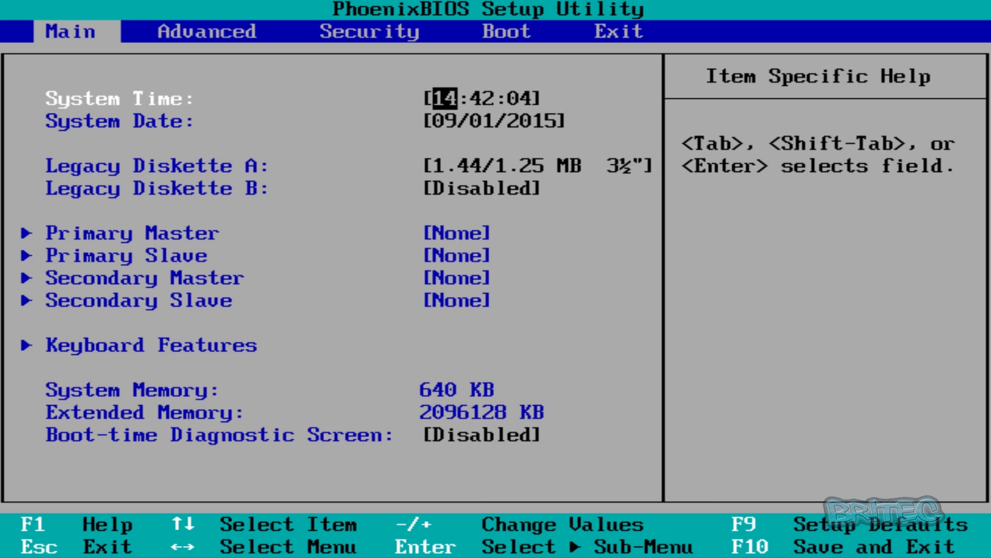
Step: Move CD-ROM Drive to the top of the BIOS boot order and save with F10
{"action": "key", "text": "Right"}
{"action": "key", "text": "Right"}
{"action": "key", "text": "Right"}
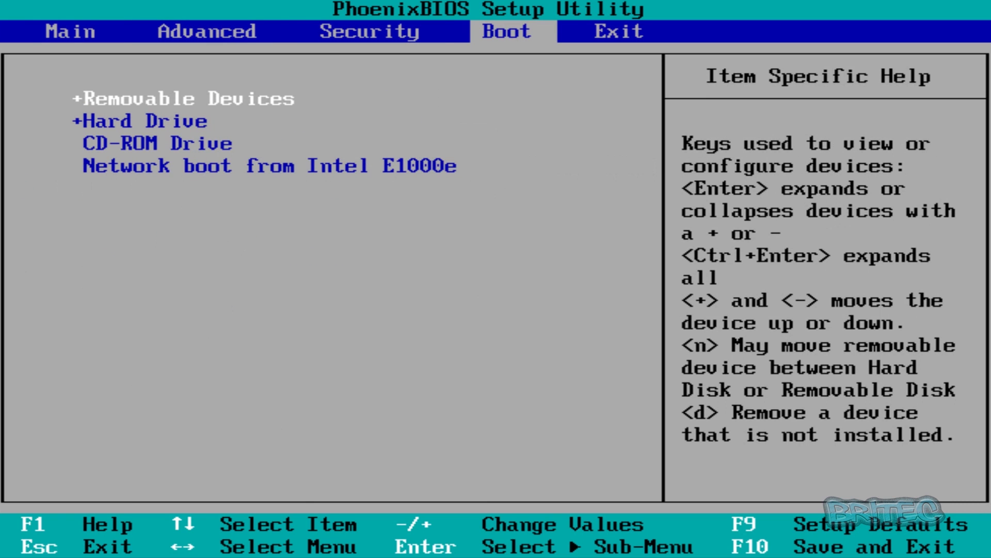
{"action": "key", "text": "Left"}
{"action": "key", "text": "Left"}
{"action": "key", "text": "Left"}
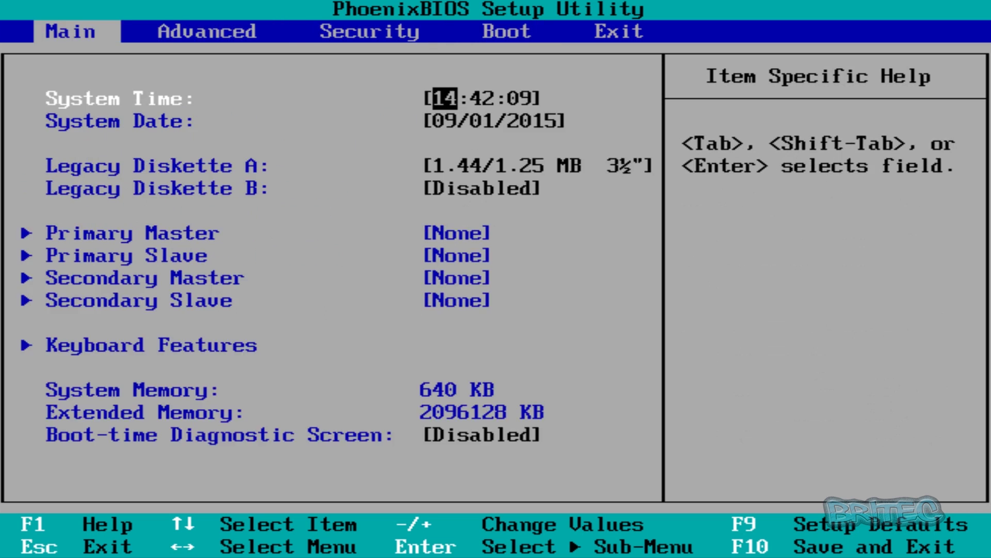
{"action": "key", "text": "Right"}
{"action": "key", "text": "Right"}
{"action": "key", "text": "Right"}
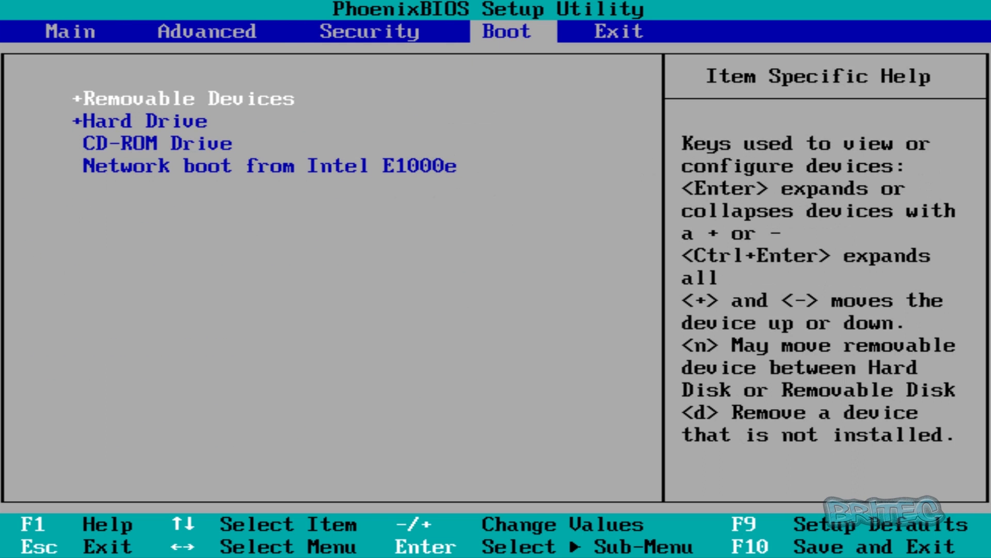
{"action": "key", "text": "Down"}
{"action": "key", "text": "Down"}
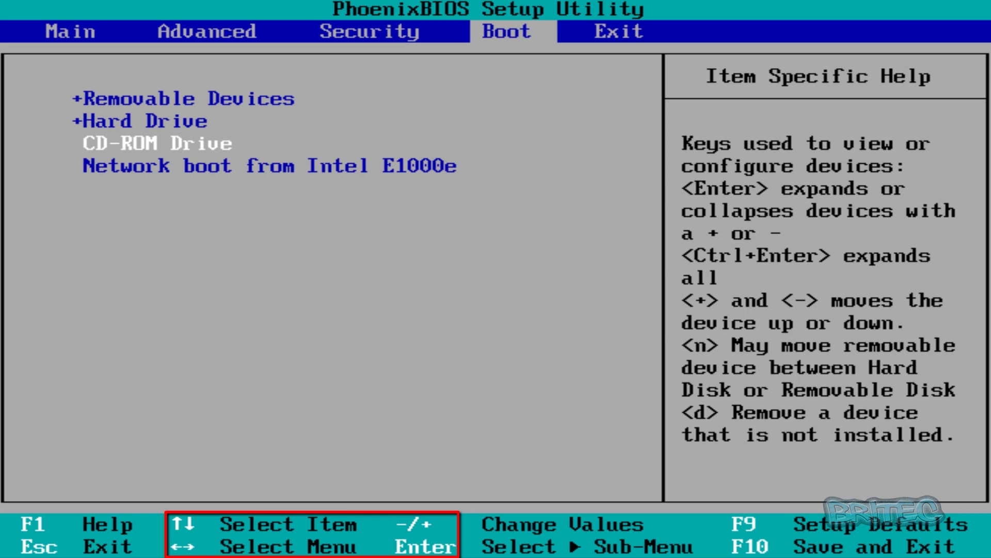
{"action": "key", "text": "plus"}
{"action": "key", "text": "plus"}
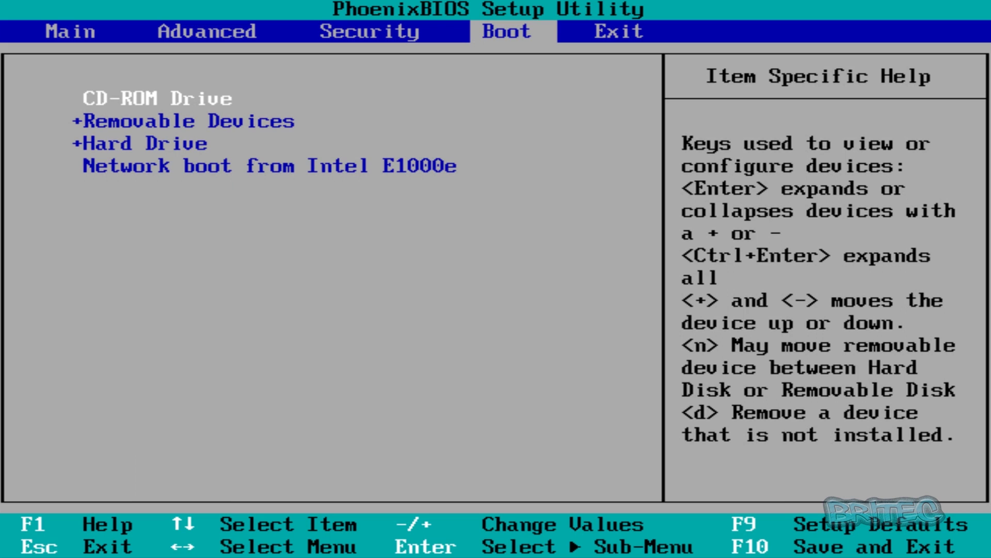
{"action": "key", "text": "F10"}
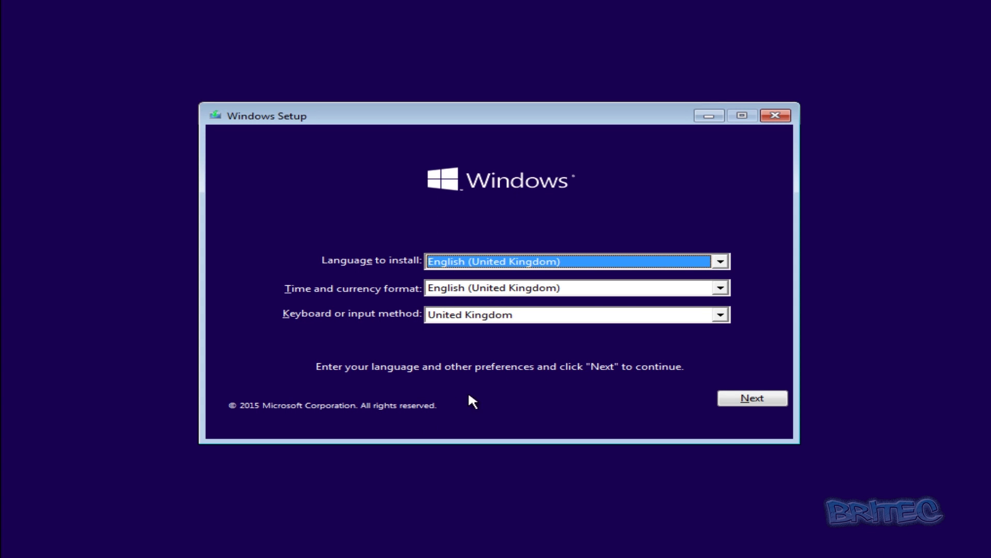
Step: Accept the language settings and launch System Image Recovery via Troubleshoot > Advanced options
{"action": "left_click", "coordinate": [753, 400]}
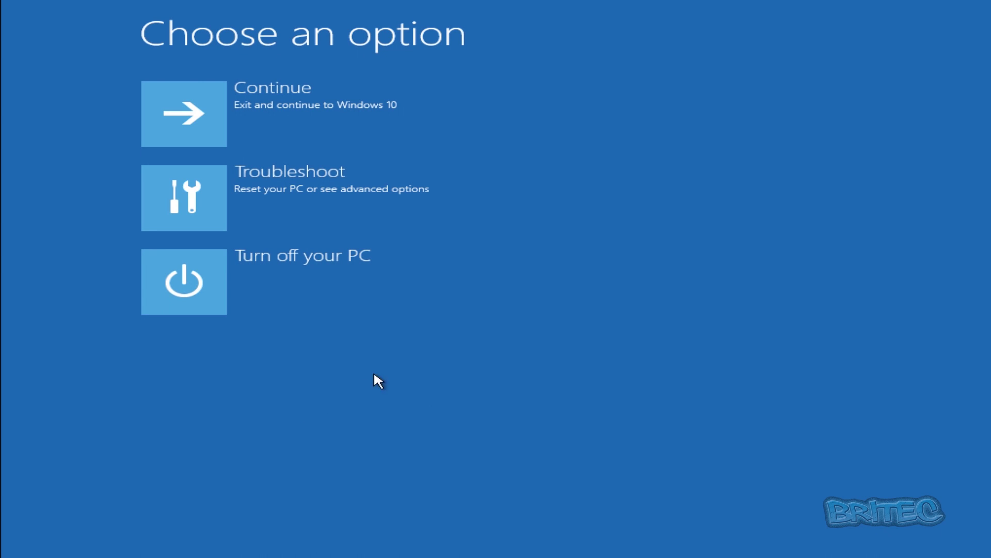
{"action": "left_click", "coordinate": [204, 216]}
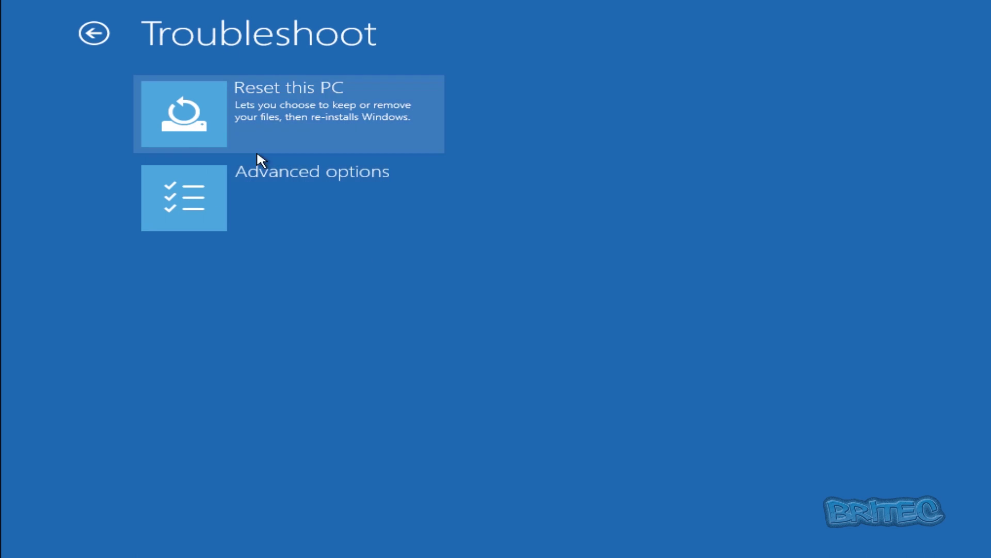
{"action": "left_click", "coordinate": [185, 198]}
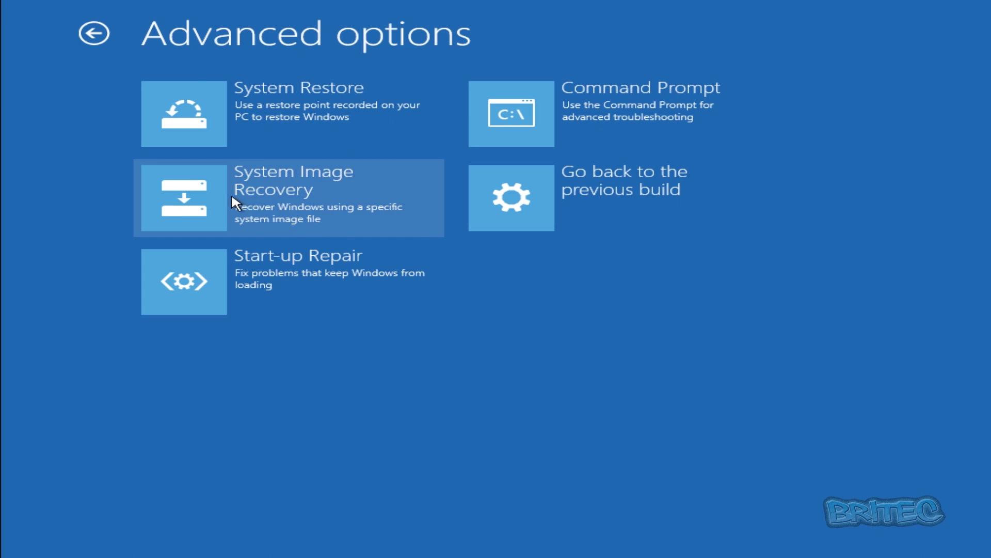
{"action": "left_click", "coordinate": [191, 203]}
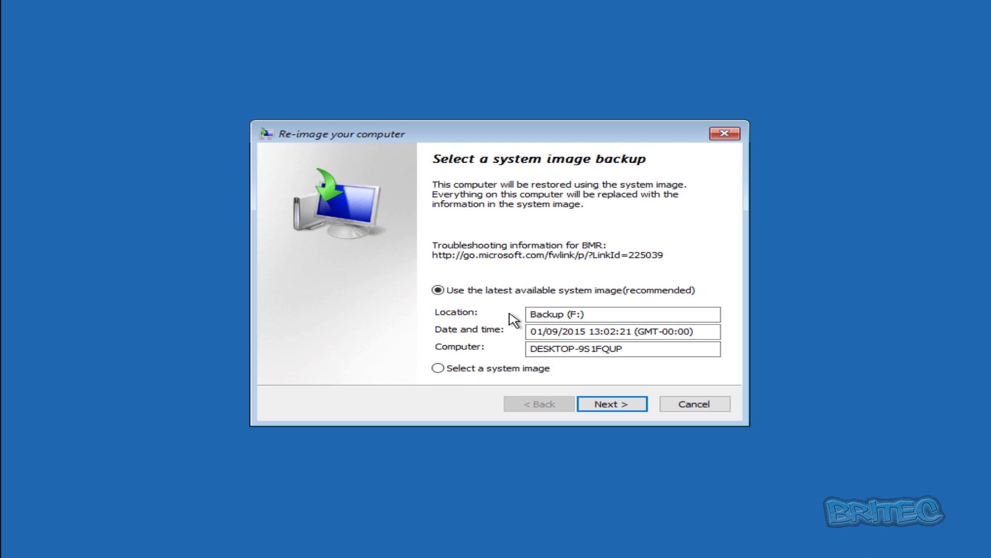
Step: Restore from the latest system image on Backup (F:) with 'Format and repartition disks' enabled, and finish
{"action": "left_click", "coordinate": [614, 413]}
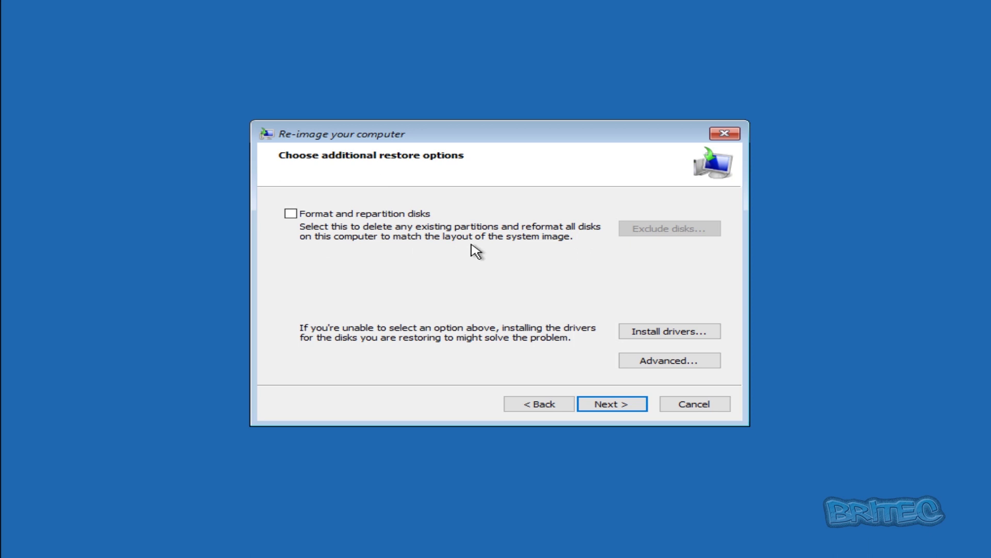
{"action": "left_click", "coordinate": [301, 217]}
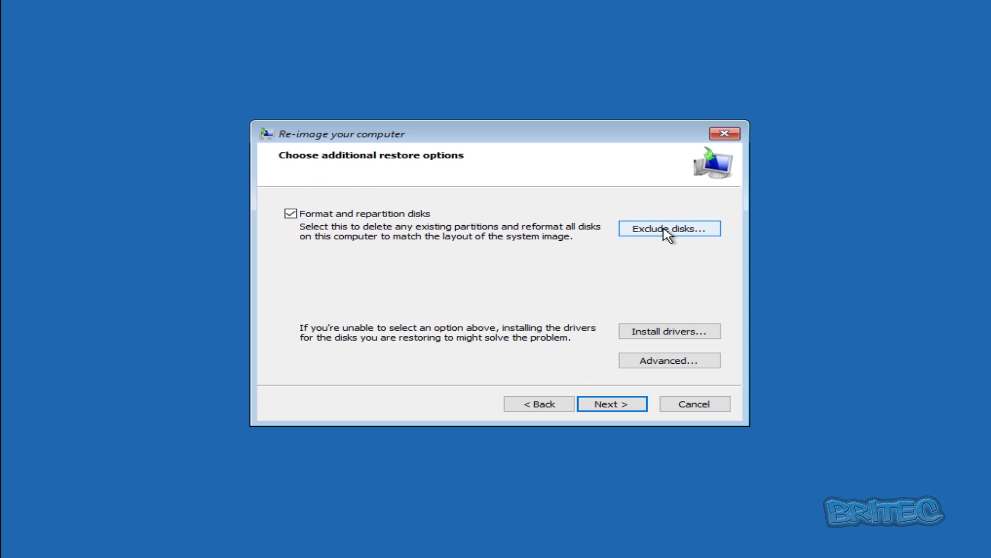
{"action": "left_click", "coordinate": [611, 409]}
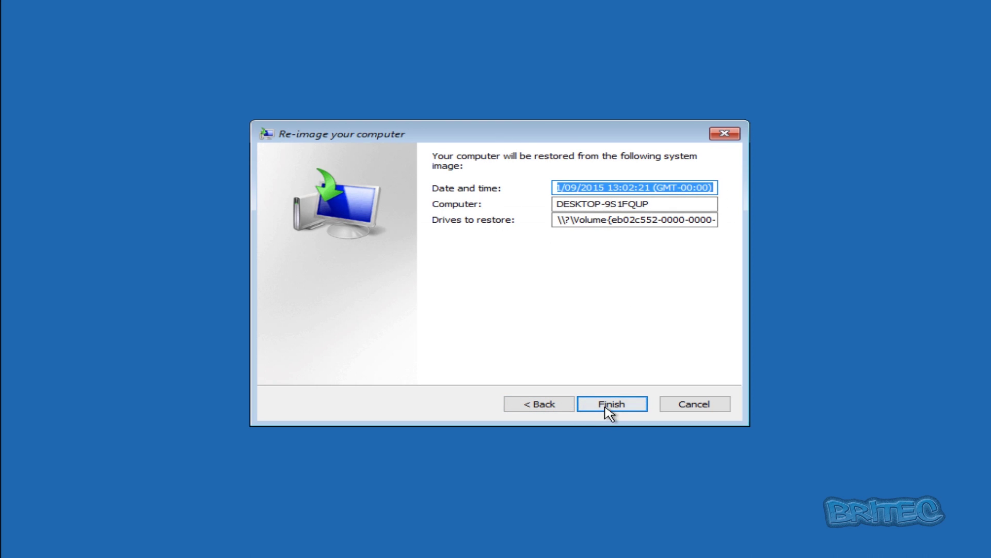
{"action": "left_click", "coordinate": [609, 403]}
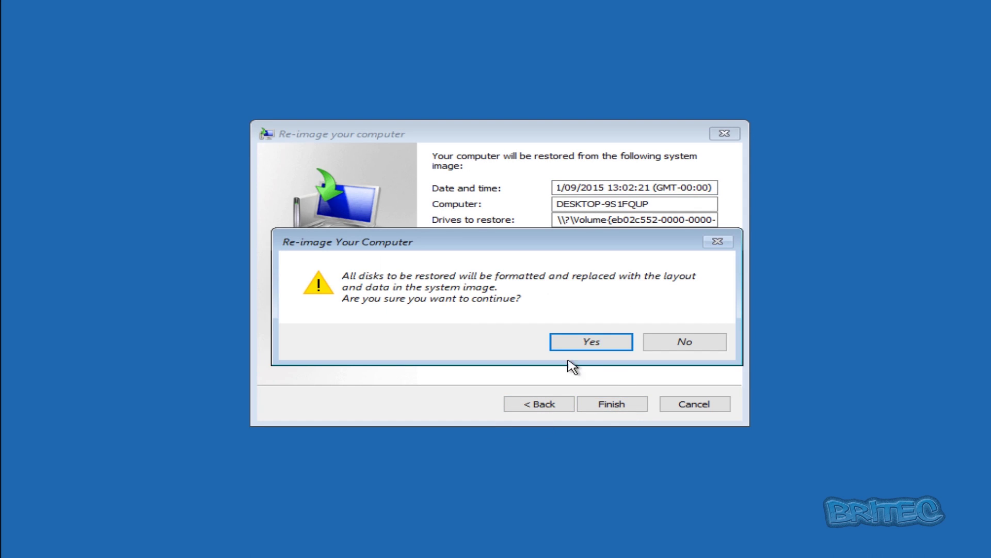
Step: Confirm the disk-formatting warning so re-imaging from the system image begins
{"action": "mouse_move", "coordinate": [489, 248]}
{"action": "left_mouse_down"}
{"action": "mouse_move", "coordinate": [466, 247]}
{"action": "mouse_move", "coordinate": [478, 248]}
{"action": "left_mouse_up"}
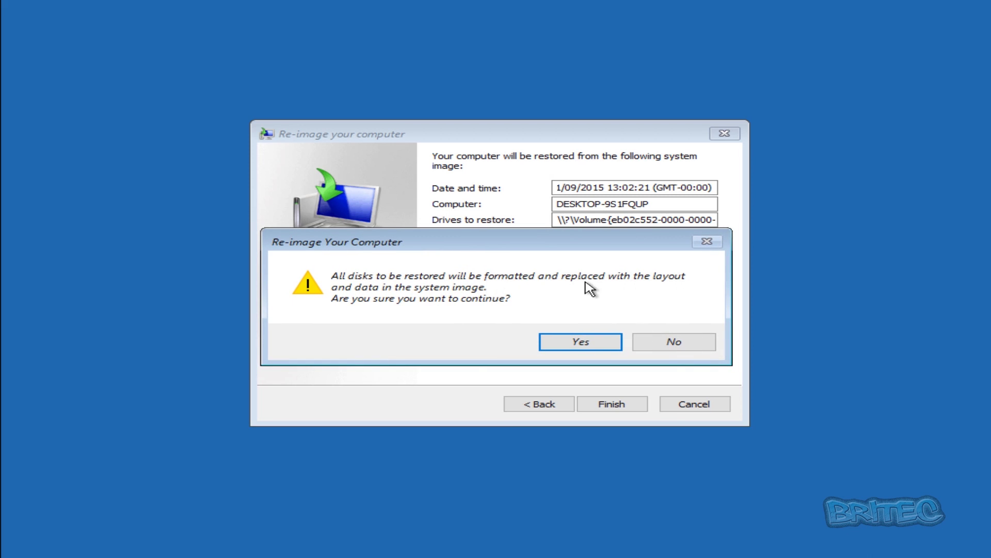
{"action": "left_click", "coordinate": [597, 342]}
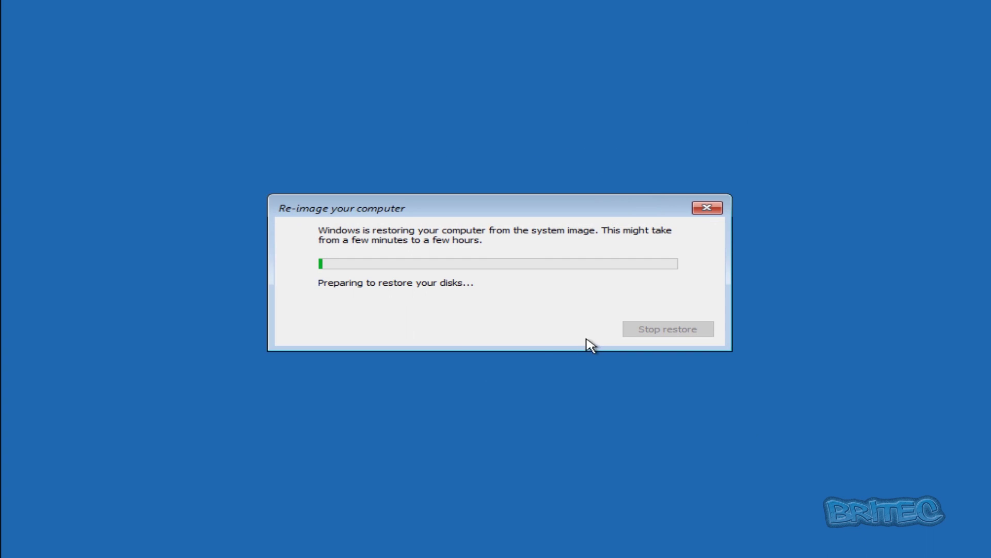